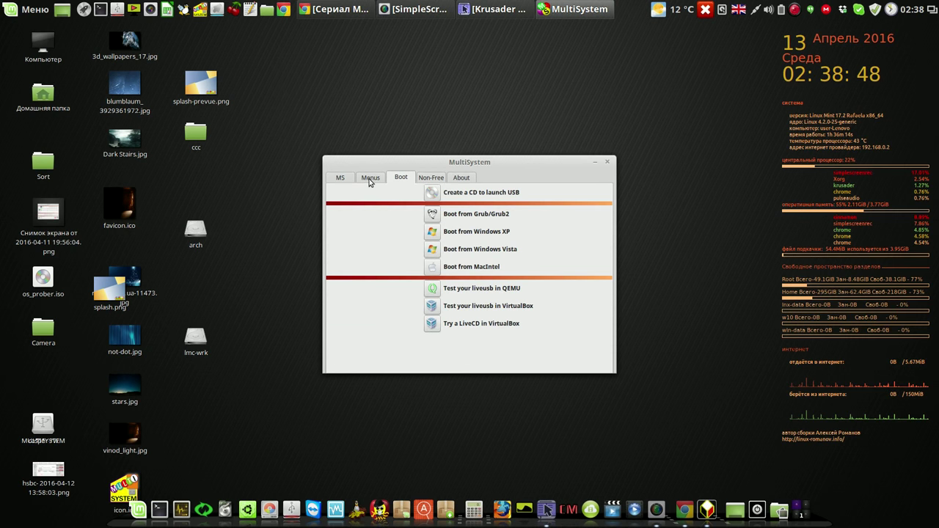
Inspect the fedora1 and manjaro entries in the list of installed live systems, and close MultiSystem
left_click(370, 180)
left_click(338, 179)
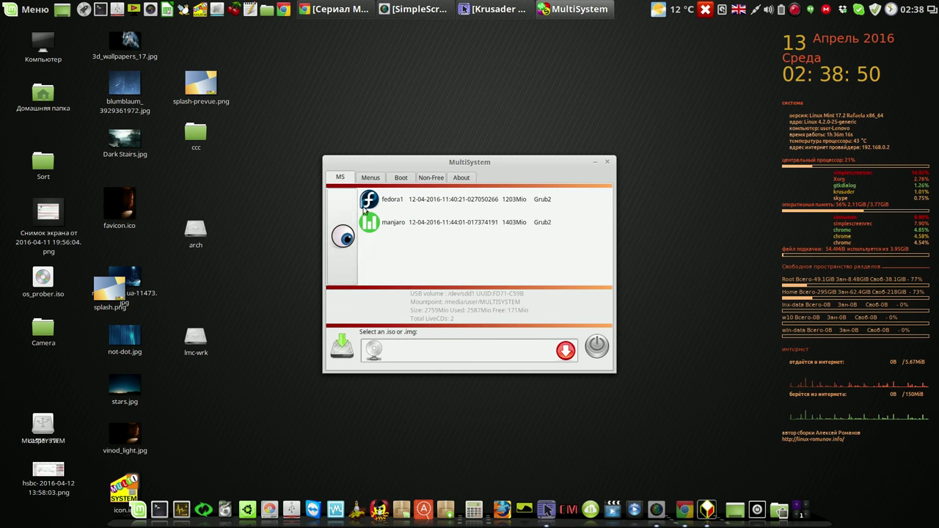
left_click(421, 203)
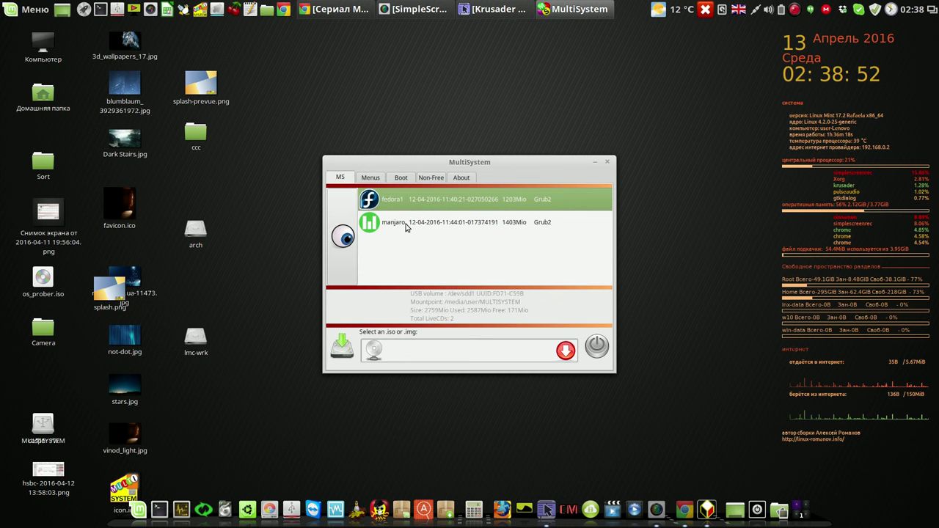
left_click(406, 225)
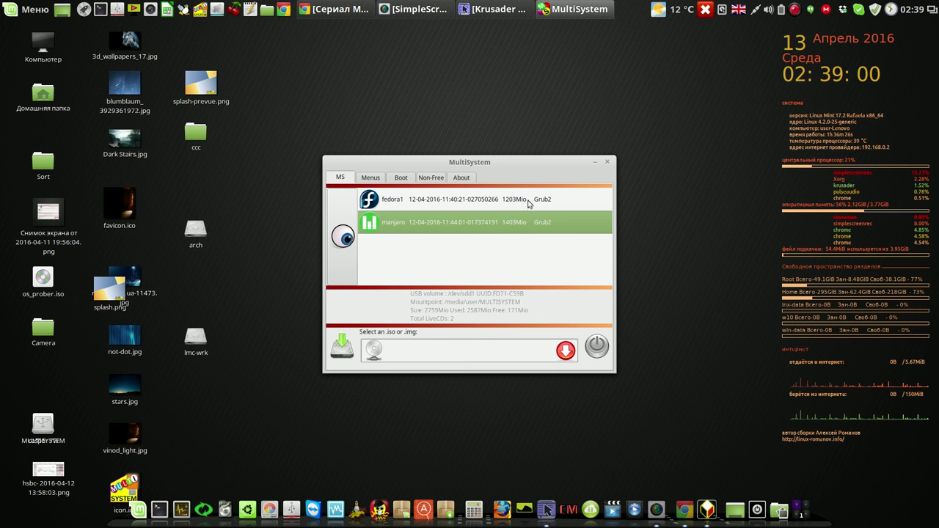
left_click(608, 164)
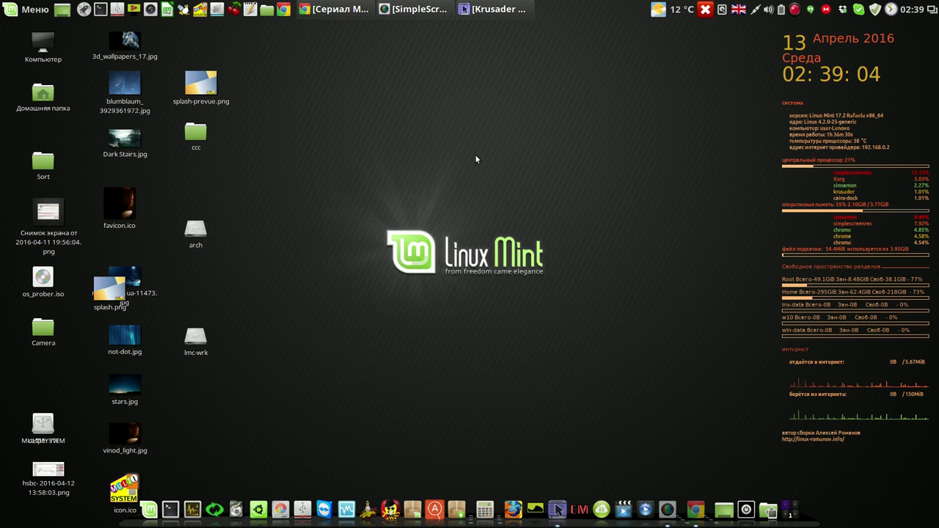
Launch the GParted partition editor and authenticate with the account password
left_click(279, 508)
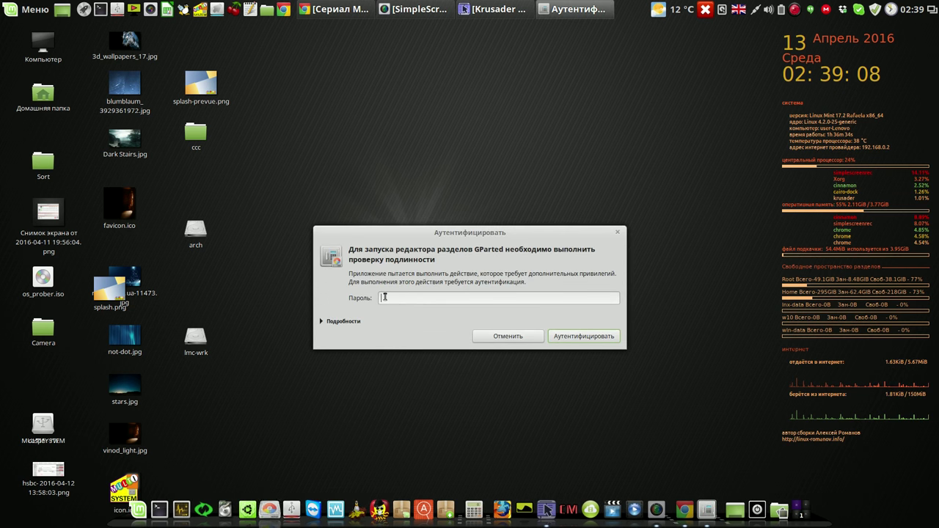
type("••••")
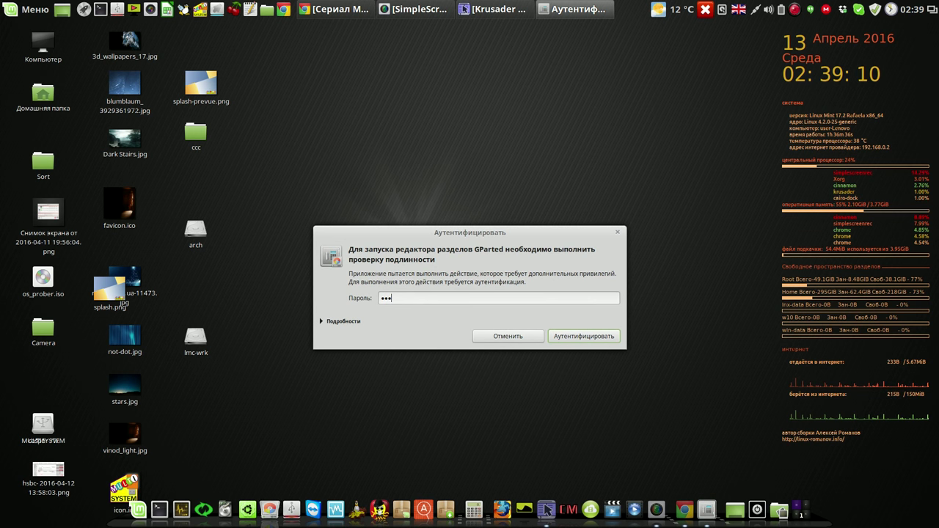
left_click(555, 335)
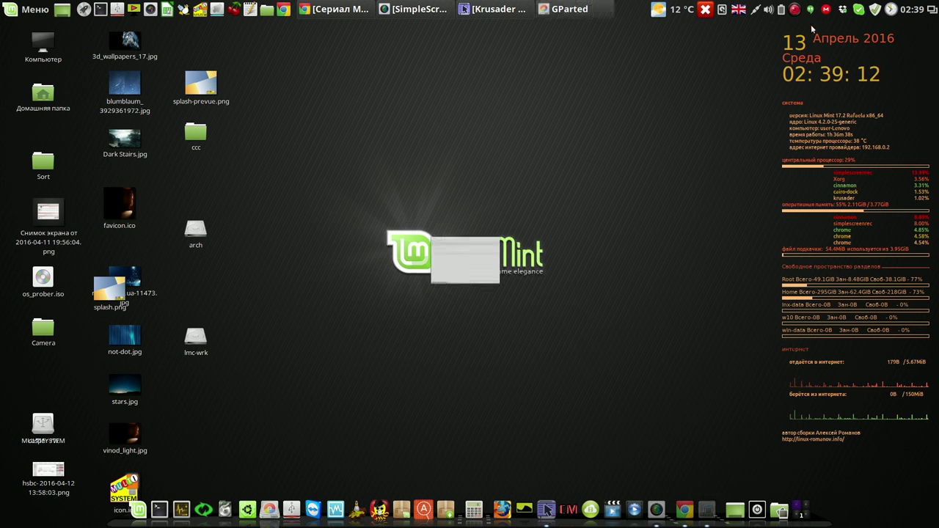
left_click(796, 12)
left_click(811, 26)
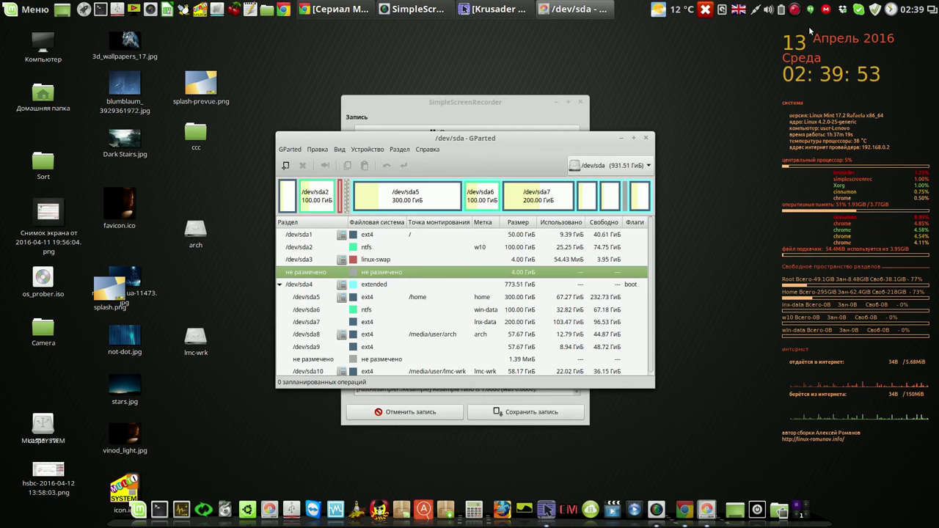
Show the partitions of the /dev/sdd drive and select the MULTISYSTEM partition /dev/sdd1
left_click(646, 169)
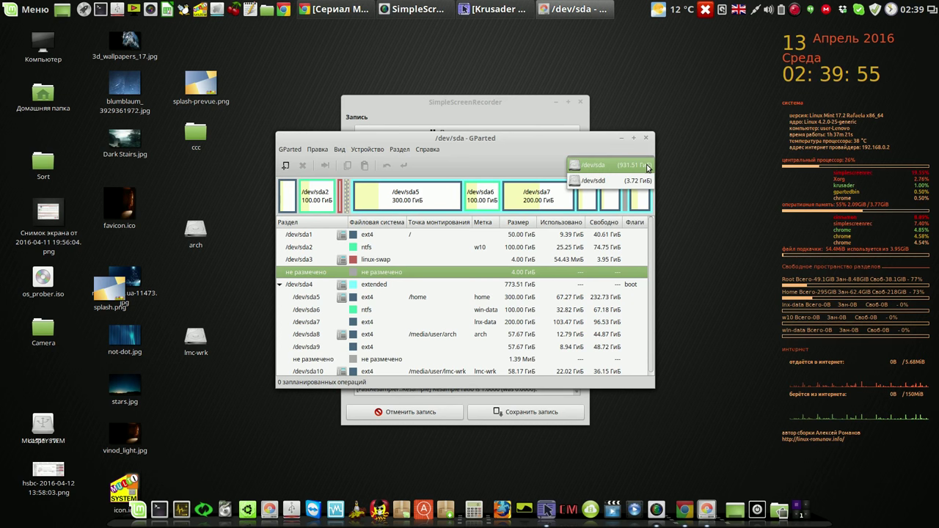
left_click(629, 181)
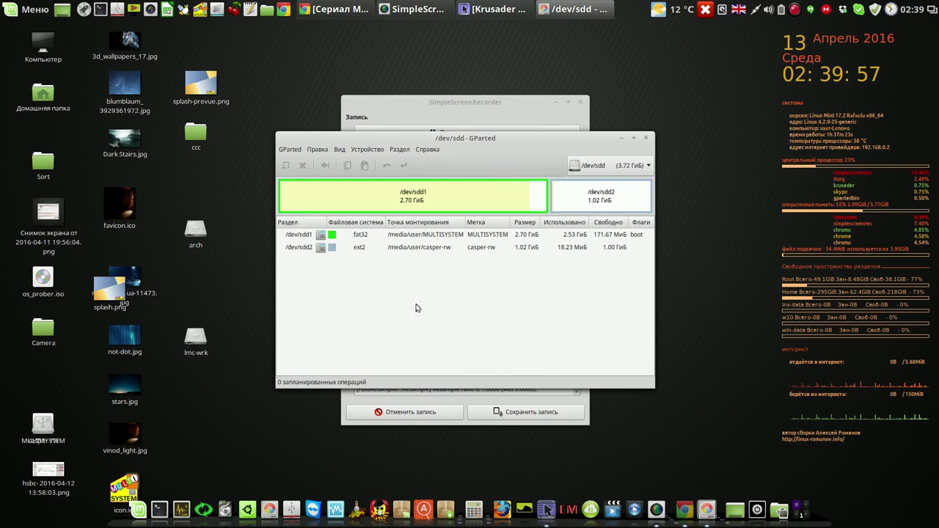
left_click(412, 241)
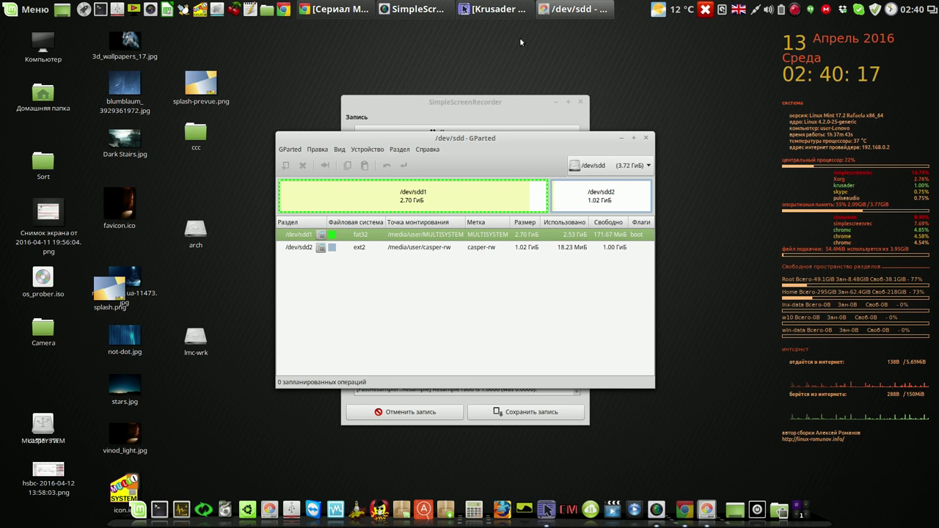
Switch to Krusader, check the Fedora and Manjaro ISO files in the USB folder, and minimize the file manager
left_click(503, 14)
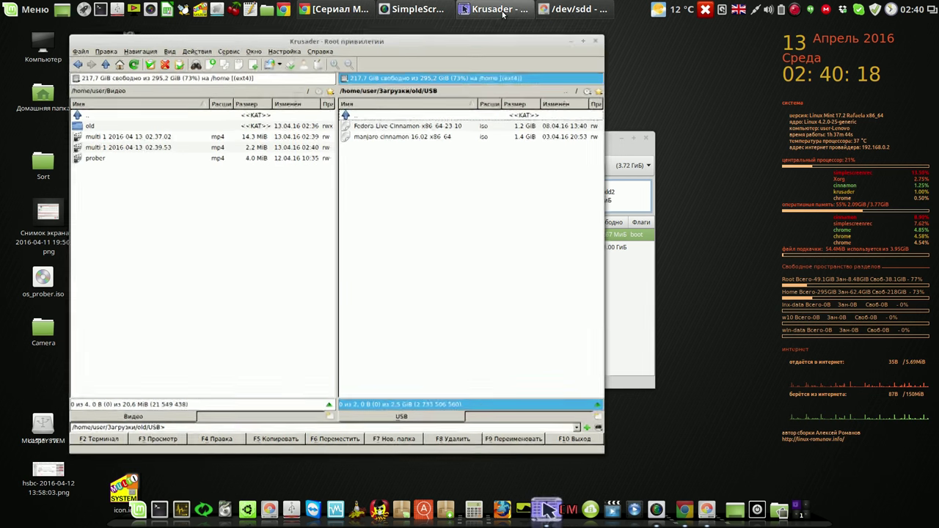
left_click(469, 127)
left_click(474, 138)
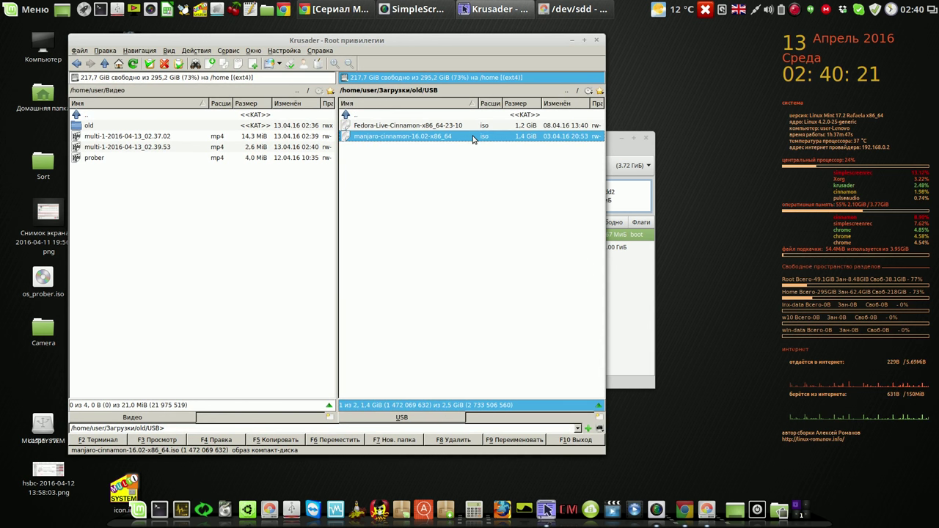
left_click(572, 42)
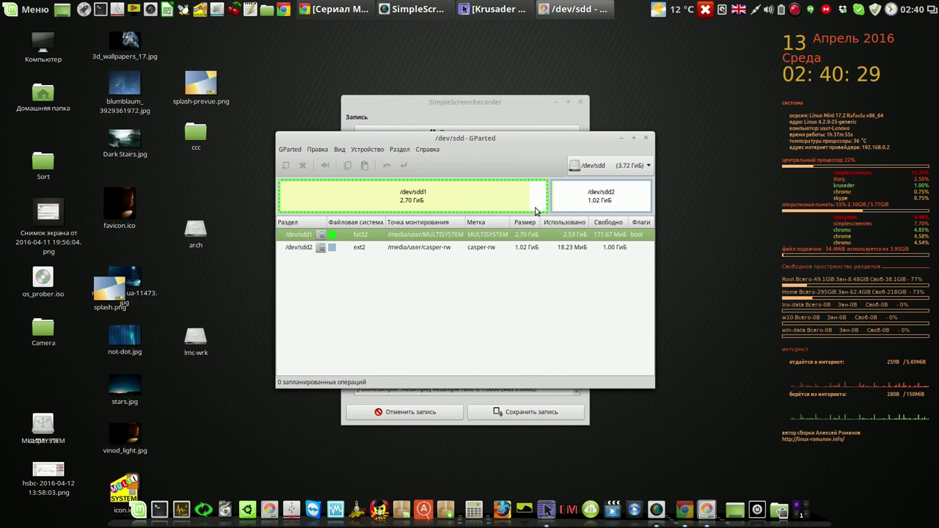
Compare the casper-rw partition /dev/sdd2 with the MULTISYSTEM partition /dev/sdd1, then close GParted and clear the desktop
left_click(382, 248)
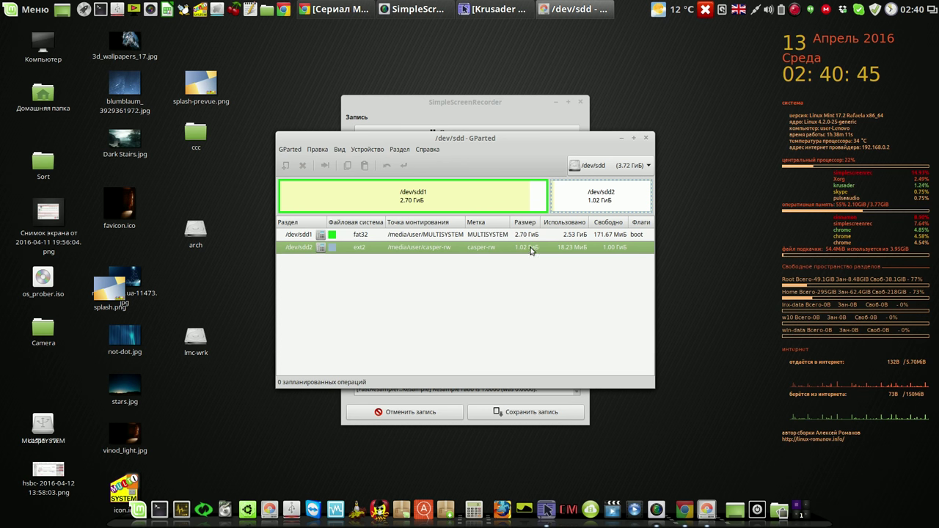
left_click_drag(519, 139, 499, 86)
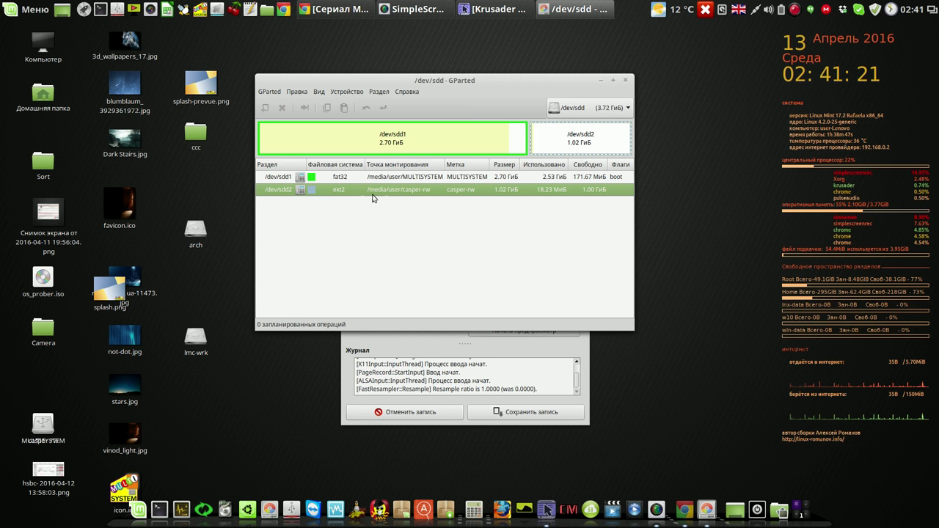
left_click(477, 180)
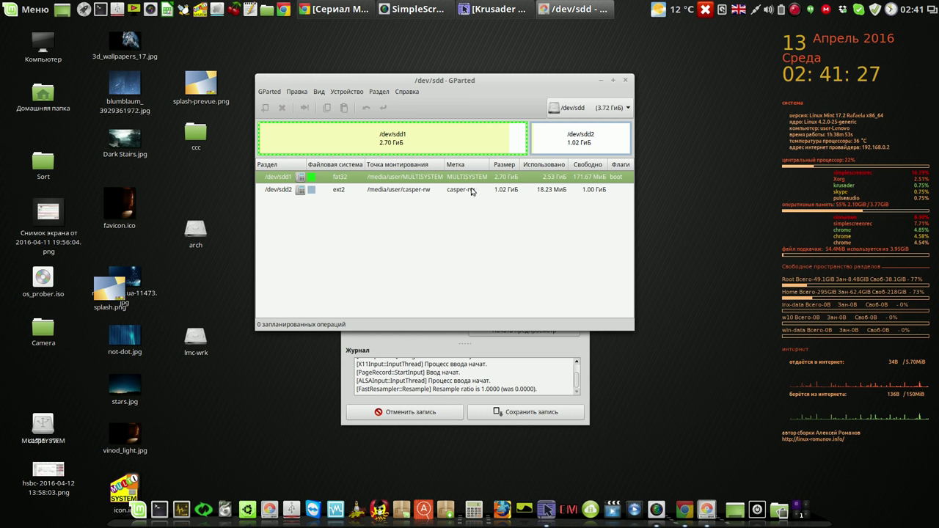
left_click(474, 191)
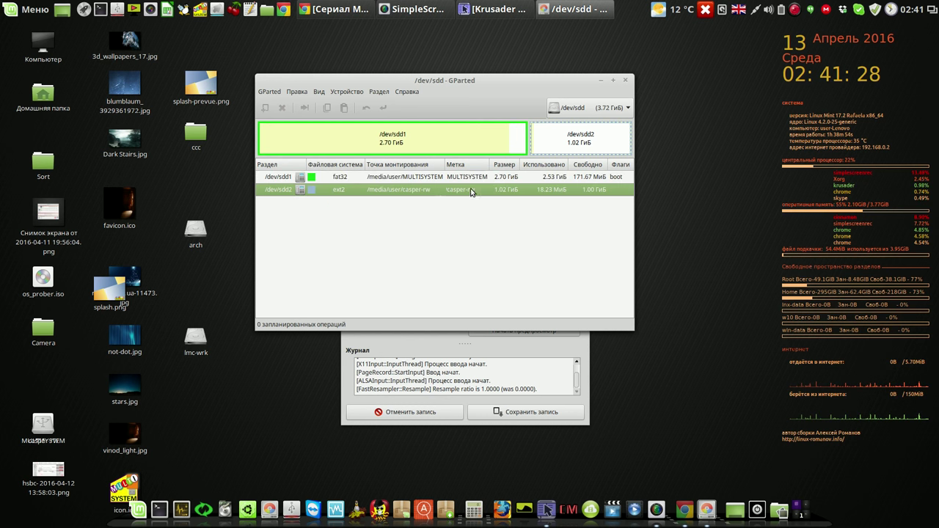
left_click(406, 179)
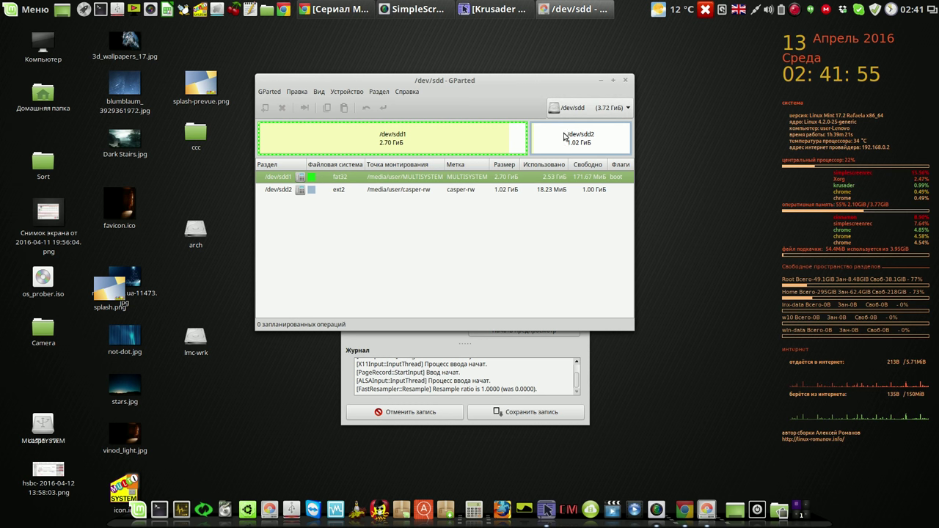
left_click(626, 81)
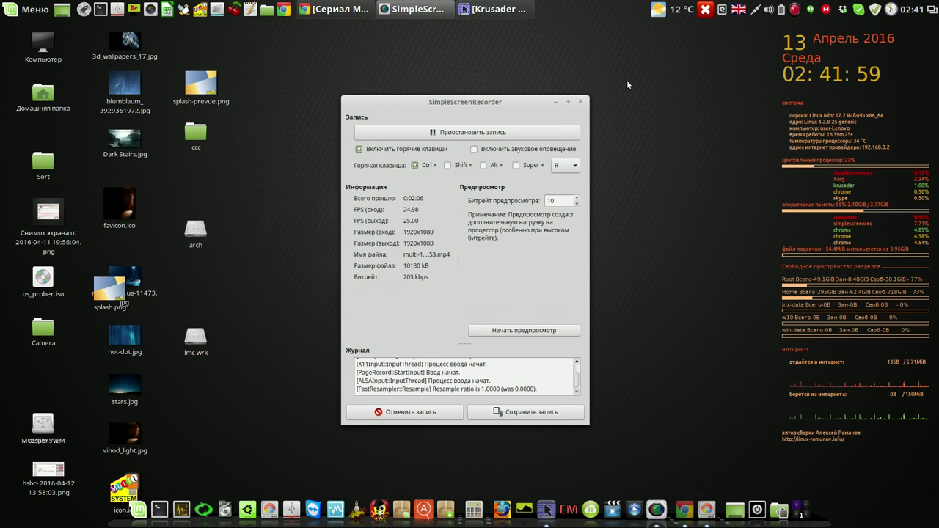
left_click(556, 103)
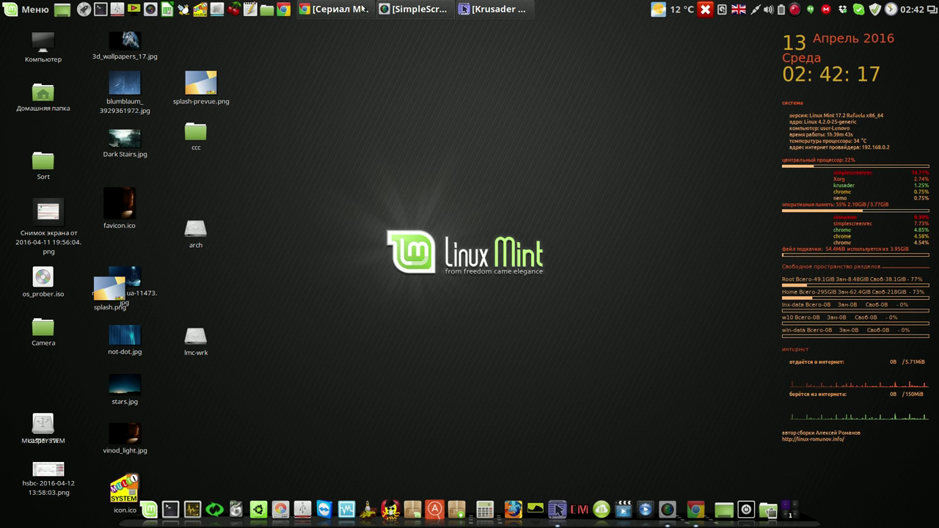
Launch MultiSystem and confirm /dev/sdd1 as the USB volume to use
left_click(200, 11)
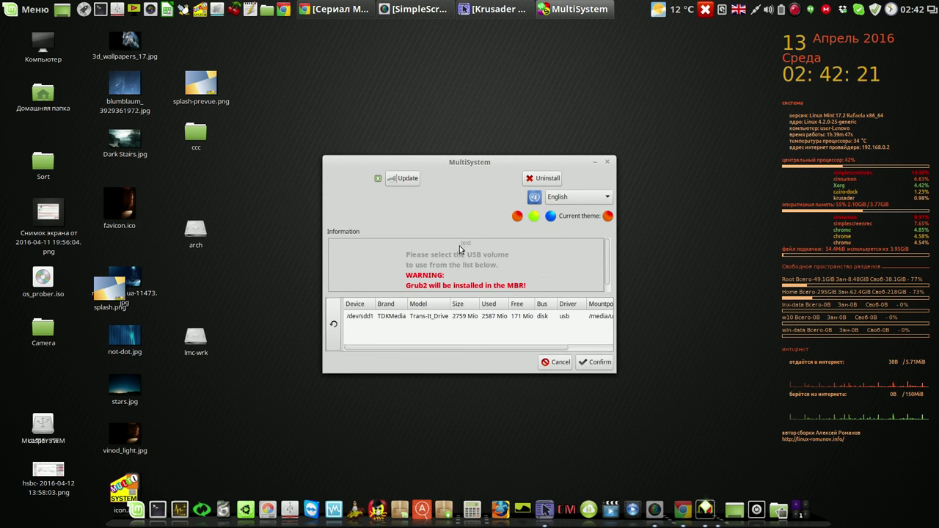
left_click(463, 316)
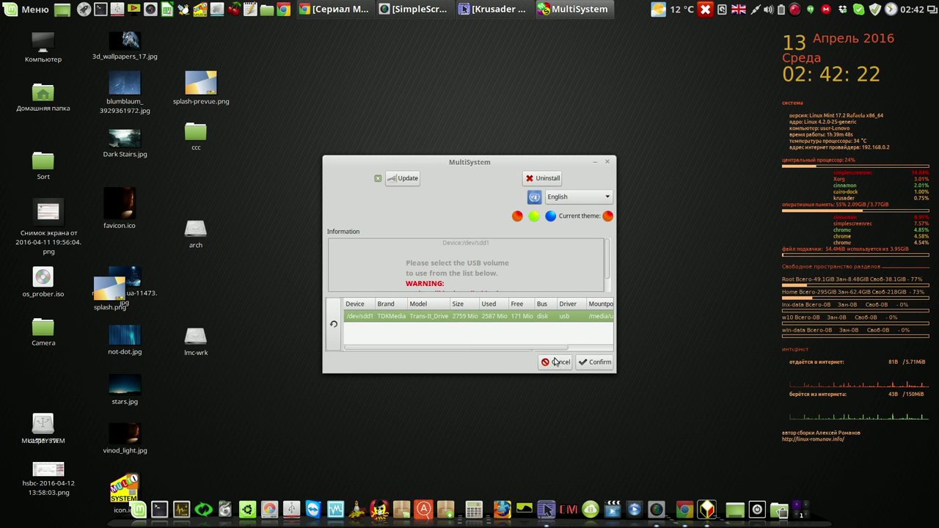
left_click(594, 361)
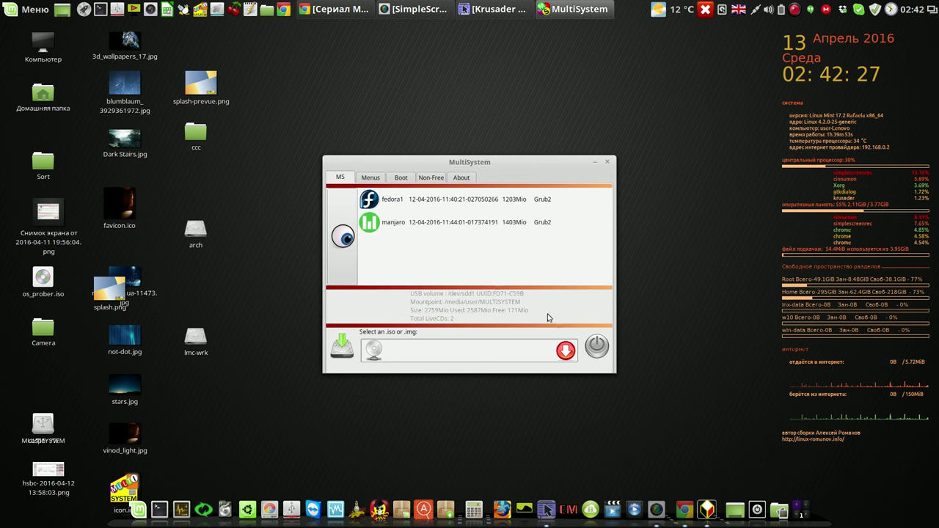
Start the live USB test in QEMU from the boot options, submitting the sudo password when requested
left_click(405, 179)
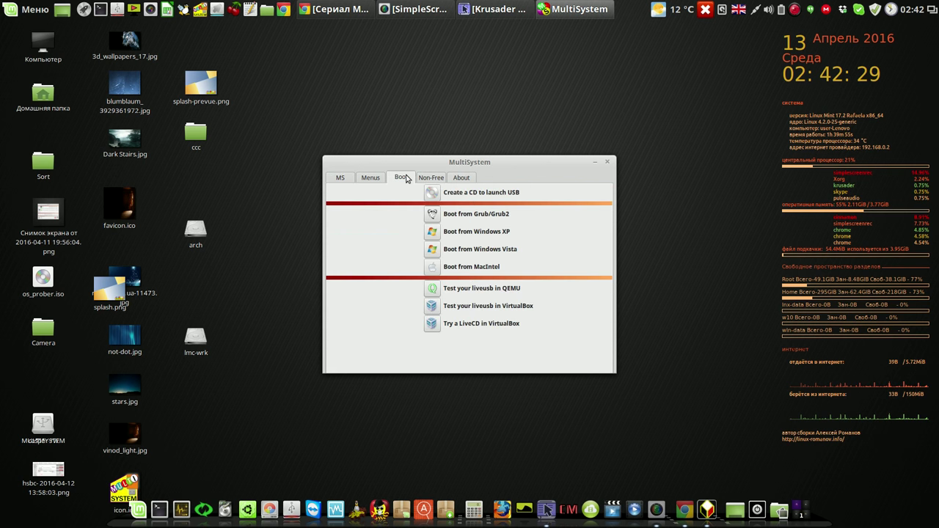
left_click(433, 287)
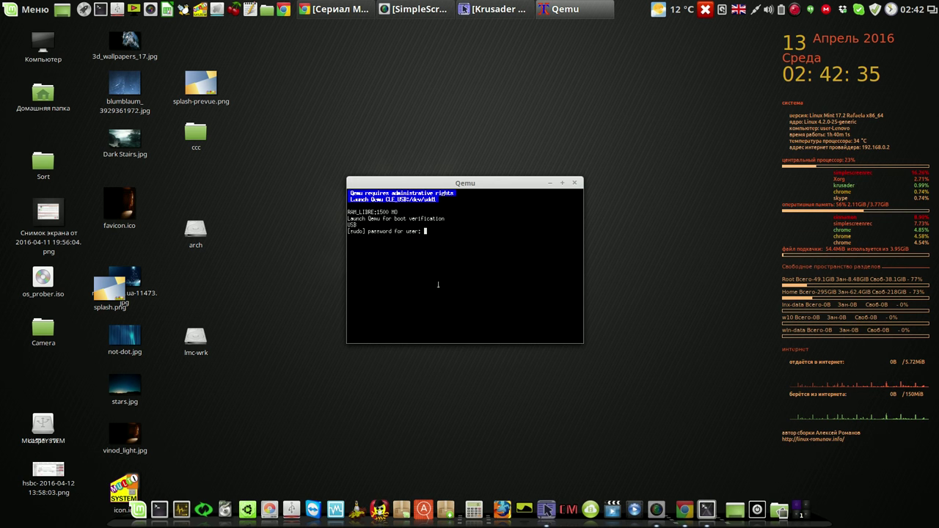
key("Return")
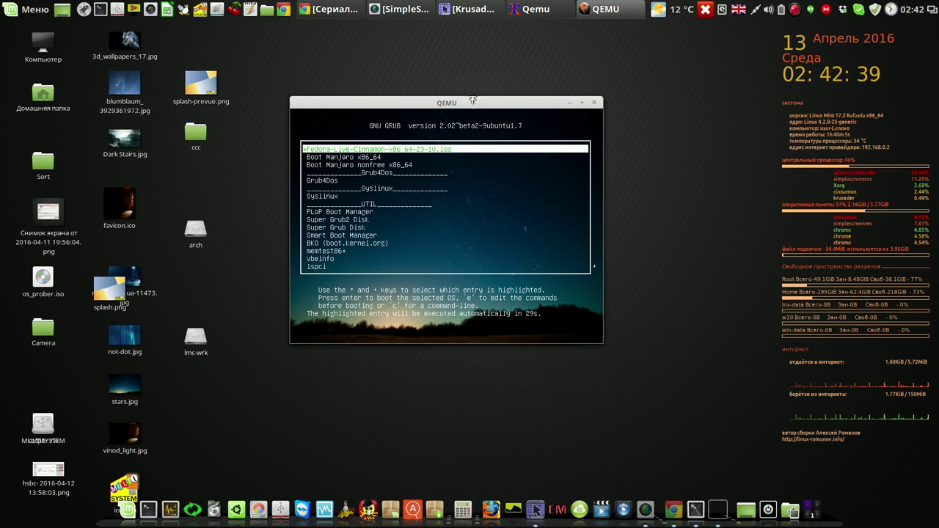
Look through the Fedora Live Cinnamon, Manjaro x86_64 and Manjaro nonfree x86_64 entries in the GRUB boot menu
key("Down")
key("Down")
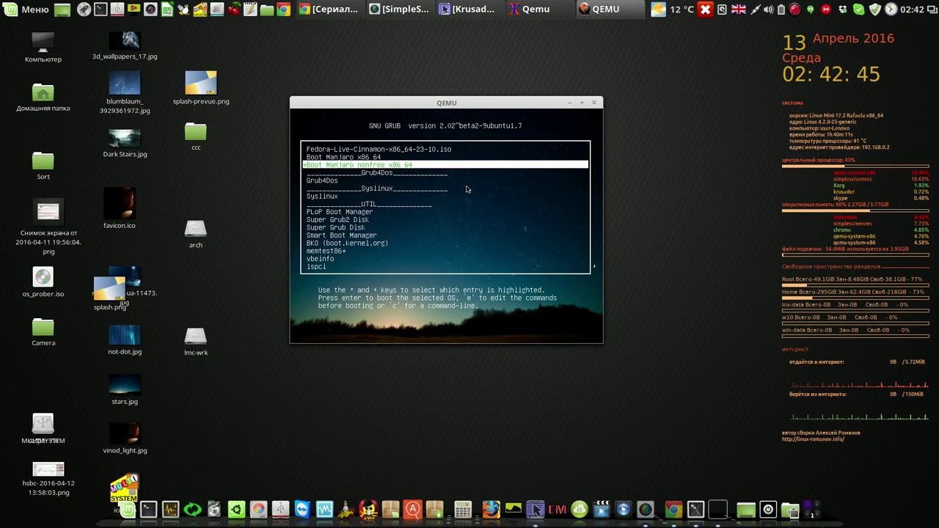
key("Up")
key("Up")
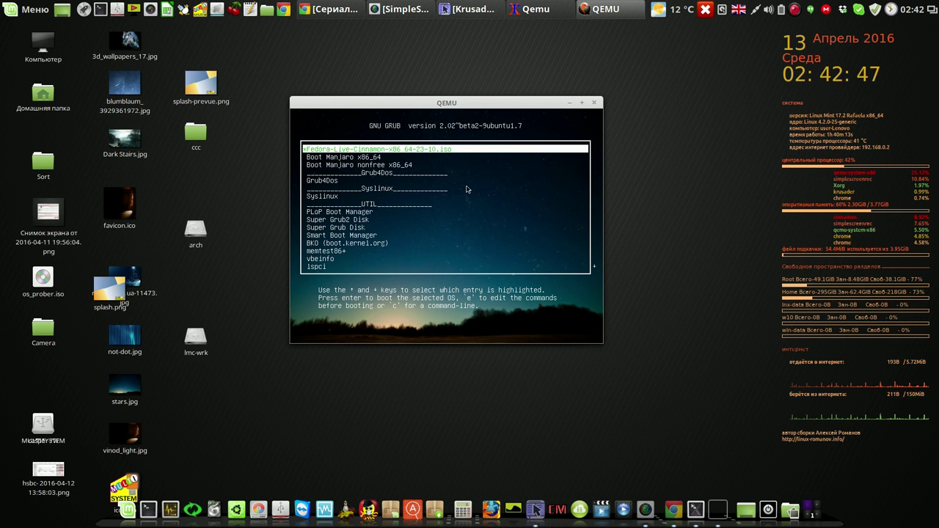
key("Down")
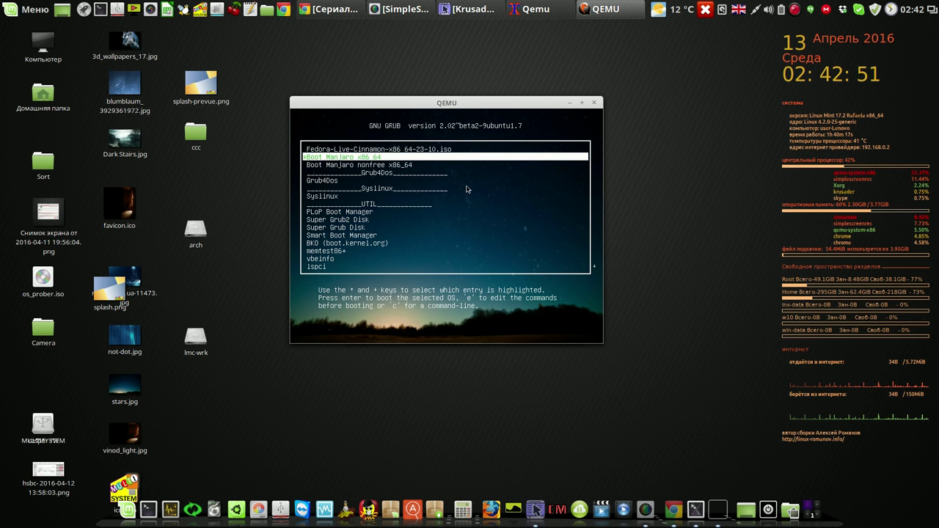
key("Down")
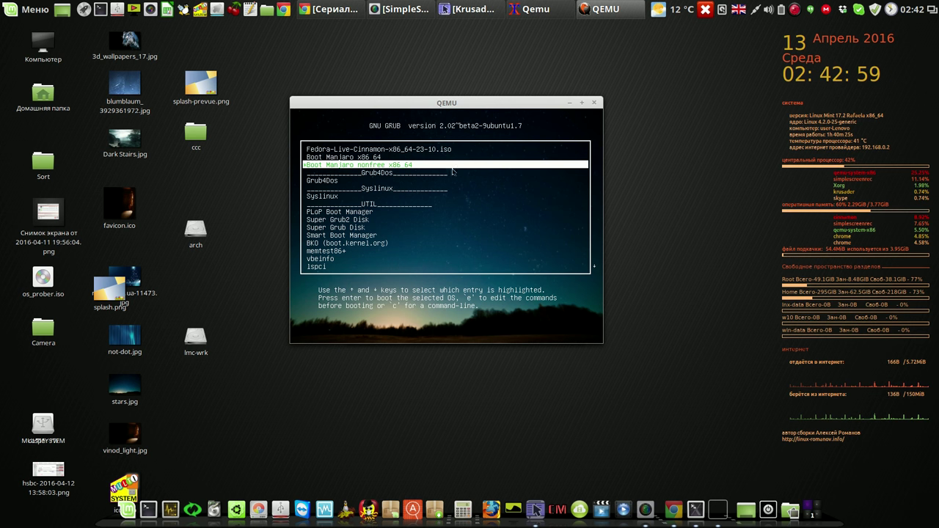
Boot the Super Grub2 Disk utility from the GRUB menu to view its options, and close the QEMU window
key("Down")
key("Down")
key("Down")
key("Down")
key("Down")
key("Down")
key("Down")
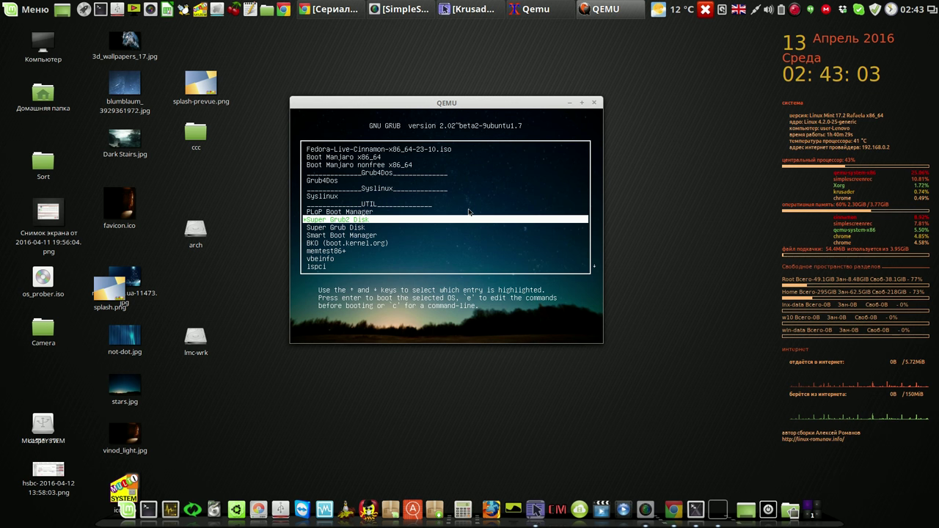
key("Return")
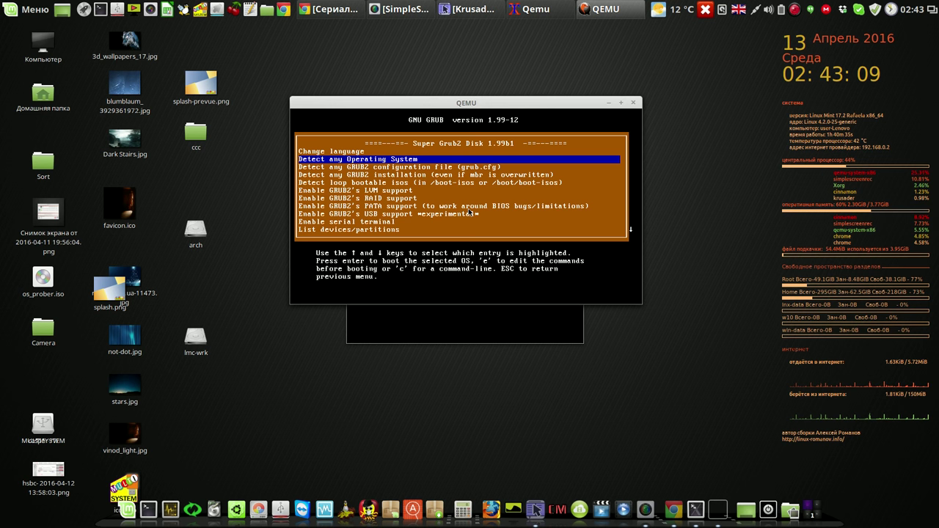
left_click(634, 102)
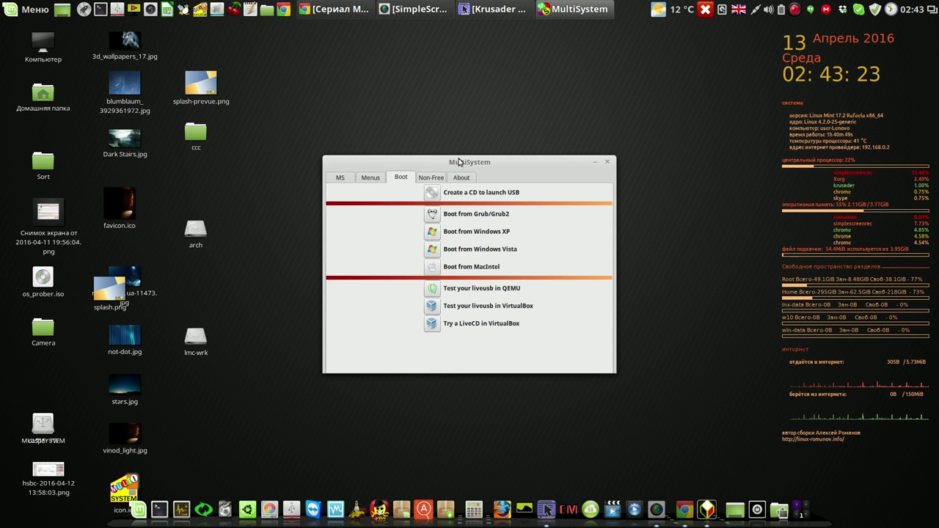
Return to MultiSystem's list of installed live systems and move the window higher on the desktop
left_click(374, 179)
left_click(348, 179)
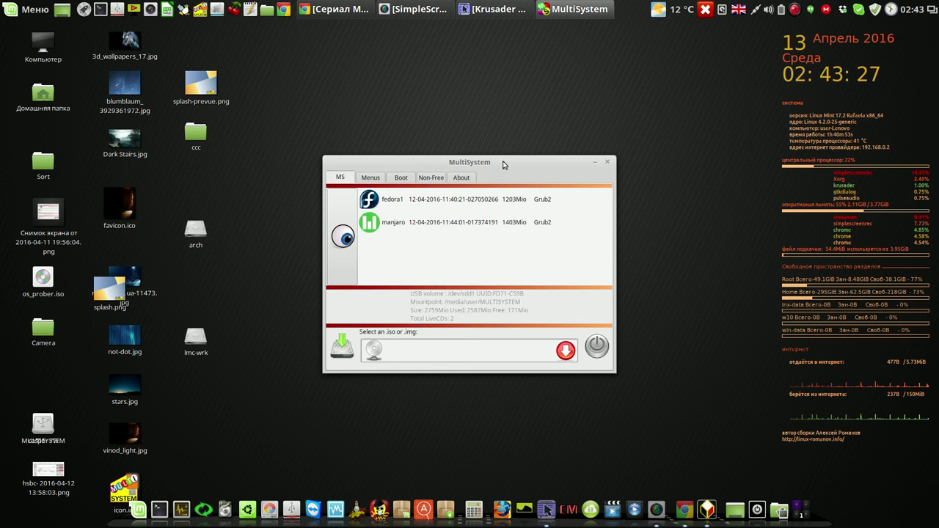
left_click_drag(506, 161, 487, 91)
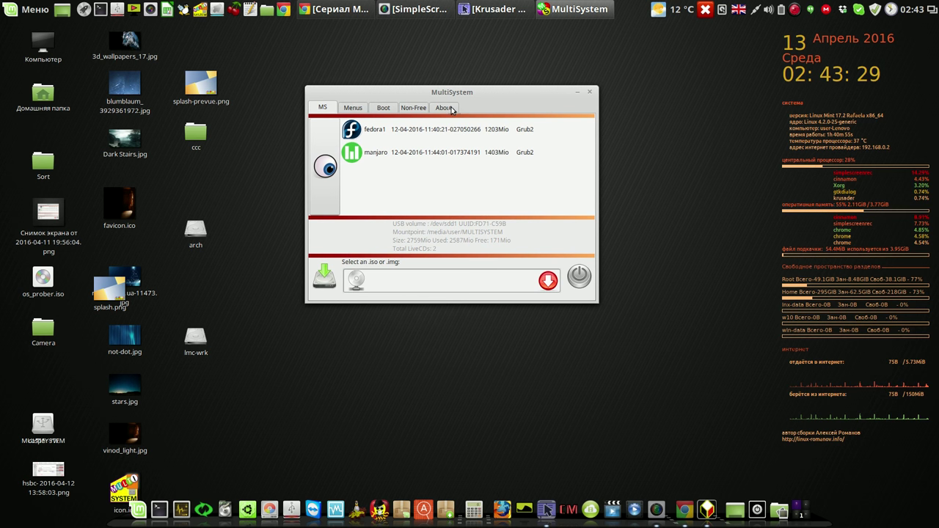